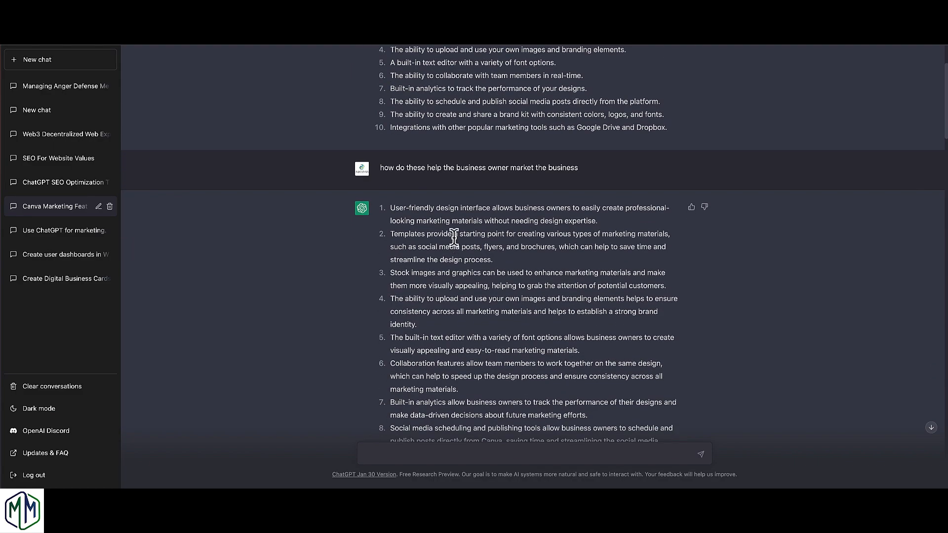
# Copy the ten-point answer on how the features help market the business and run it through the plagiarism checker.
pyautogui.scroll(-3, 316, 263)
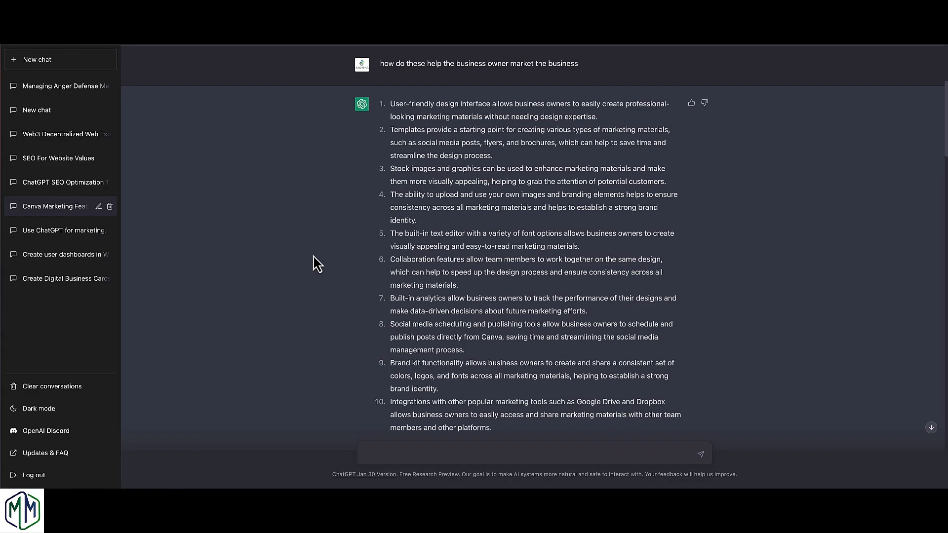
pyautogui.moveTo(388, 103); pyautogui.dragTo(538, 434)
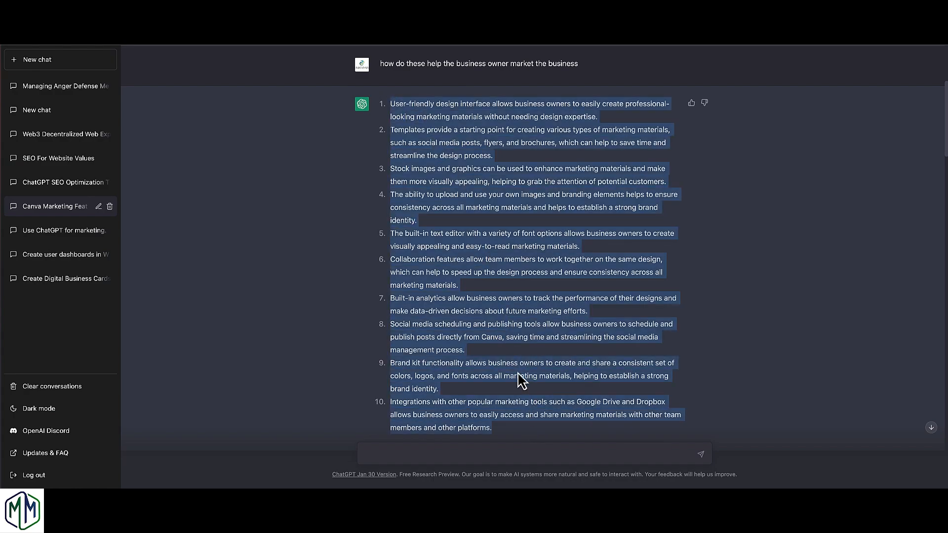
pyautogui.rightClick(495, 274)
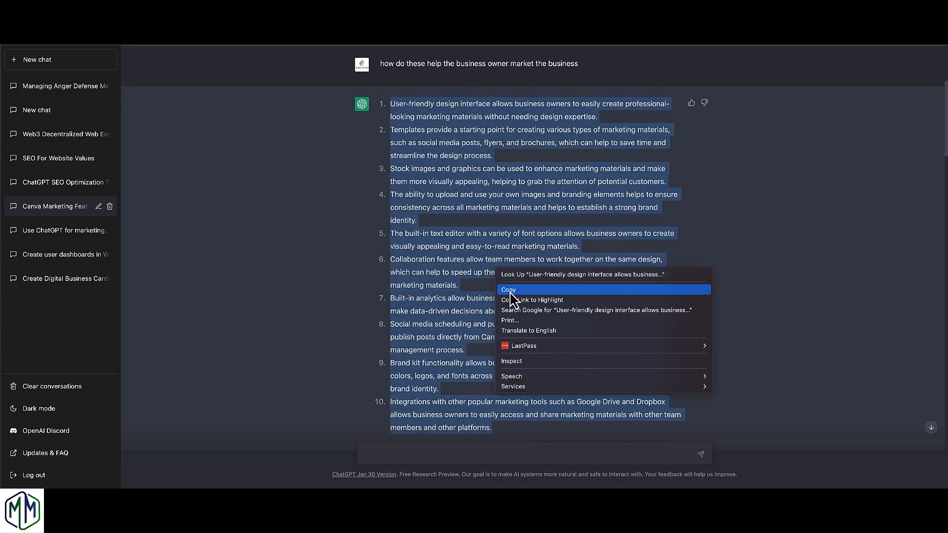
pyautogui.click(507, 292)
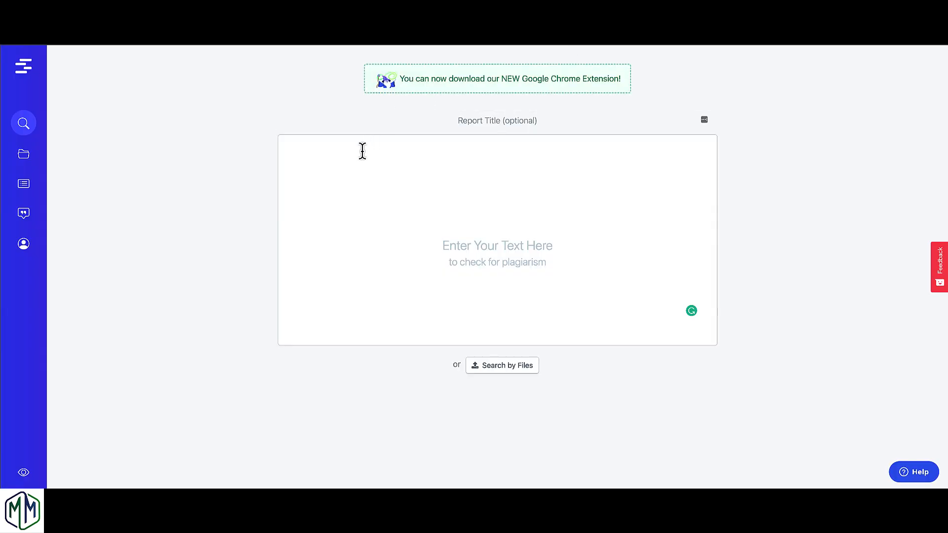
pyautogui.hotkey('ctrl', 'v')
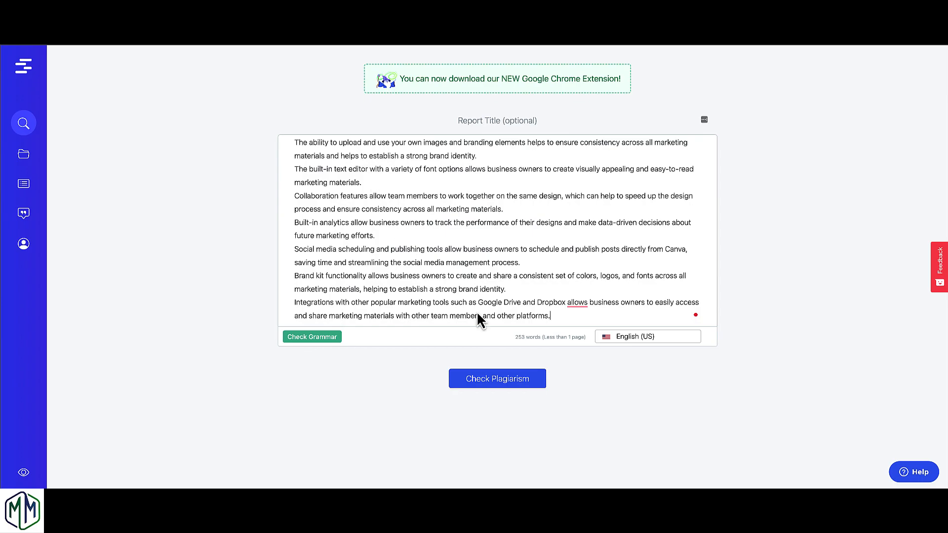
pyautogui.click(487, 381)
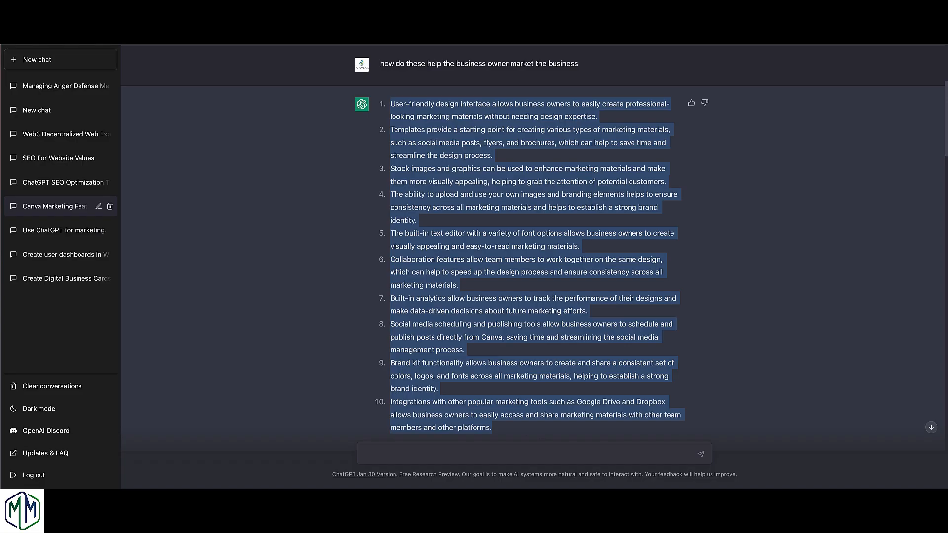
# Copy the ChatGPT answer to "Expand on number 7", starting at "the built-in analytics feature", and check it for plagiarism.
pyautogui.scroll(-4, 484, 212)
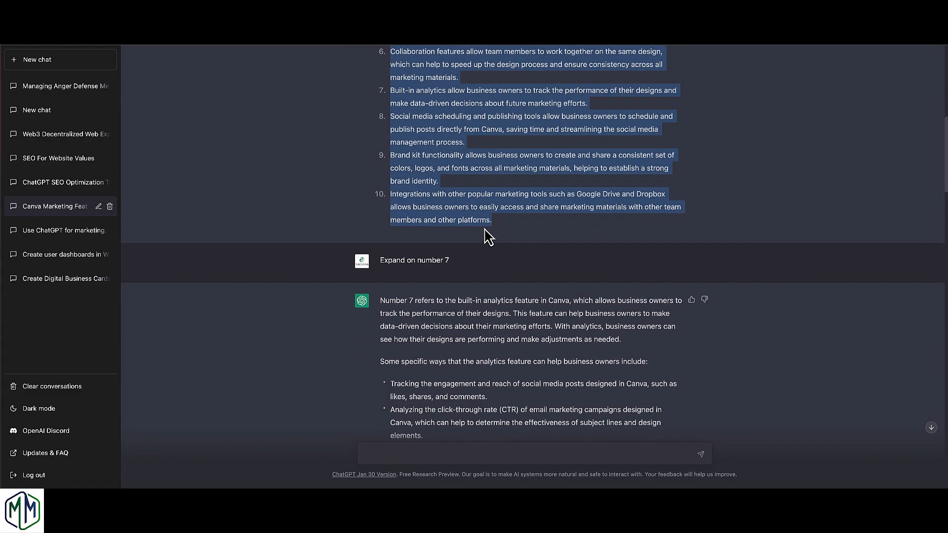
pyautogui.click(469, 111)
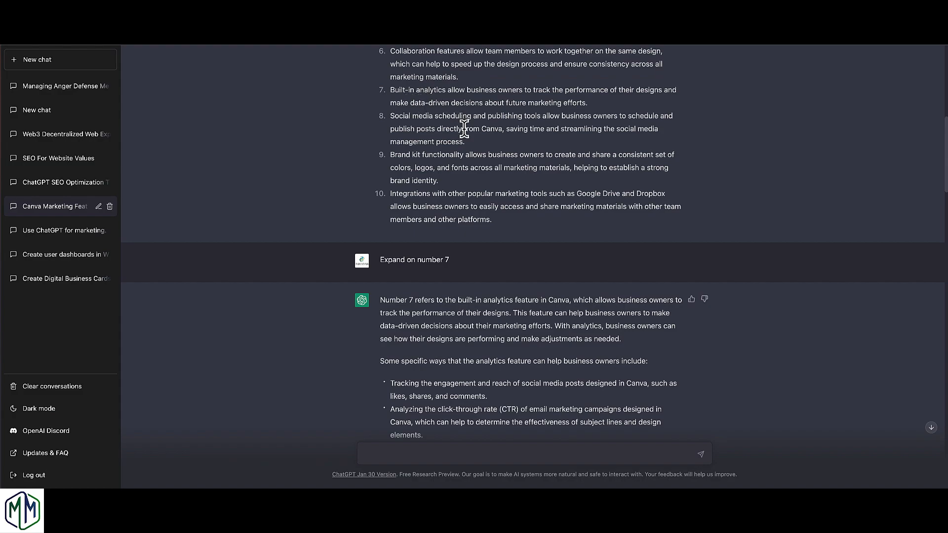
pyautogui.scroll(-4, 461, 127)
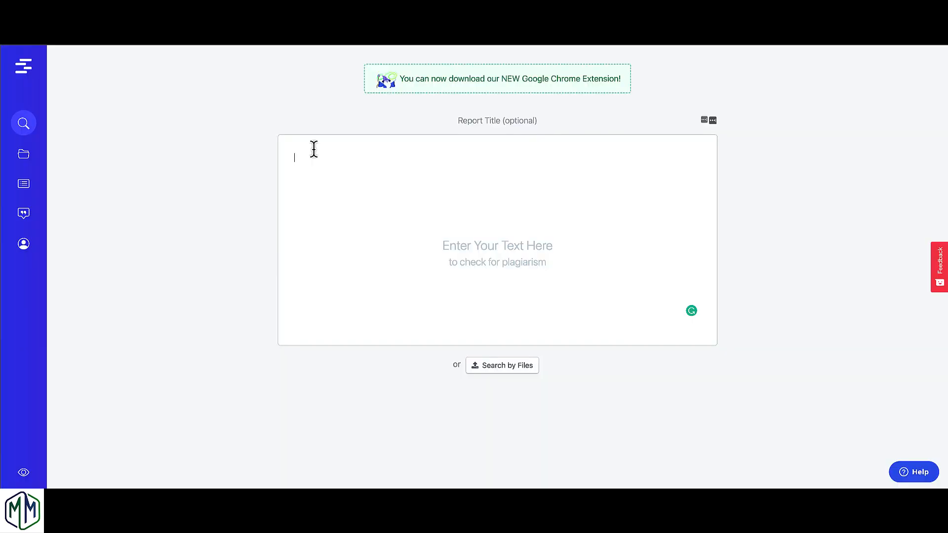
pyautogui.hotkey('ctrl', 'v')
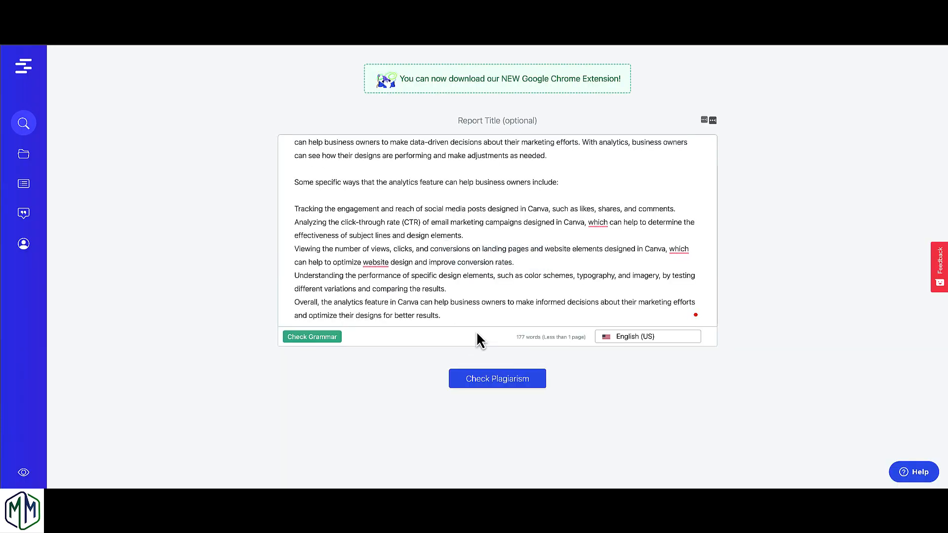
pyautogui.click(492, 381)
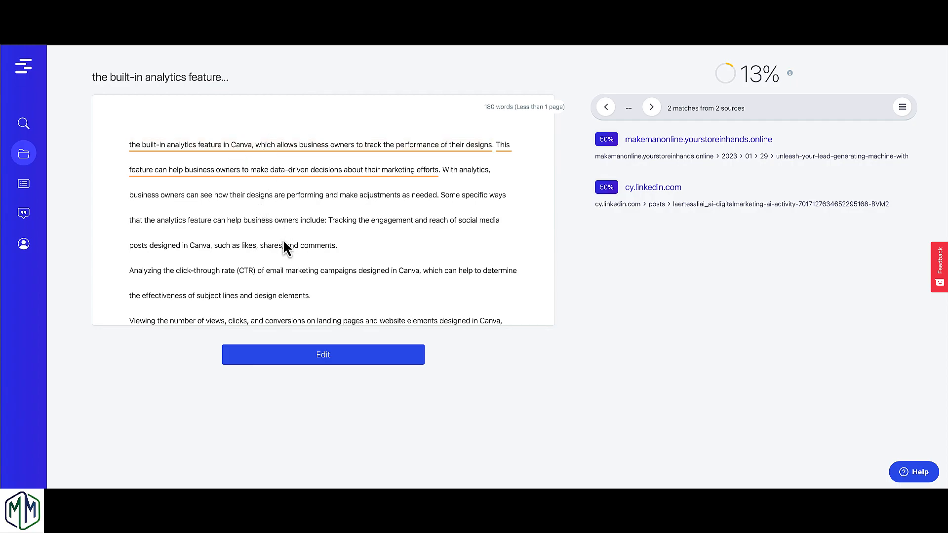
# Examine the analytics text's plagiarism report, comparing each underlined sentence with its matching source.
pyautogui.scroll(-4, 284, 246)
pyautogui.scroll(4, 284, 247)
pyautogui.click(267, 148)
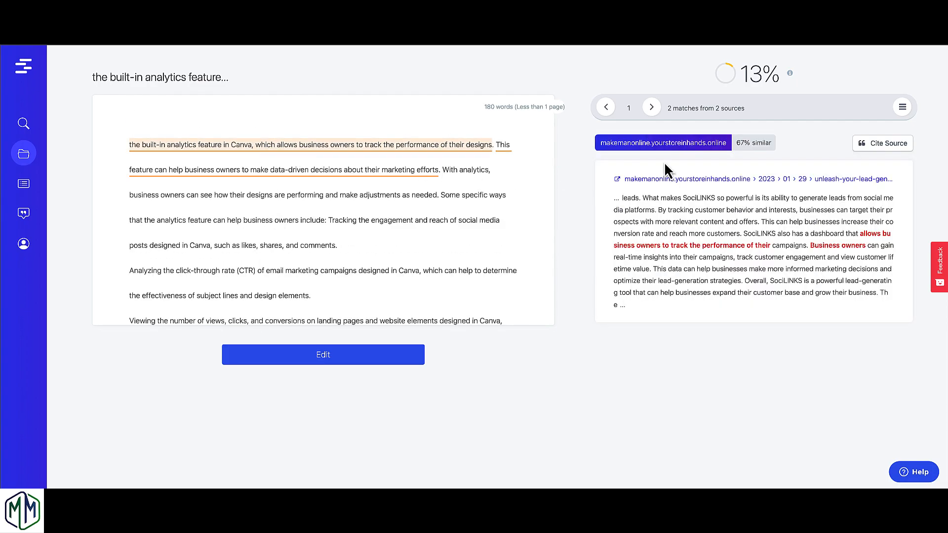
pyautogui.click(651, 108)
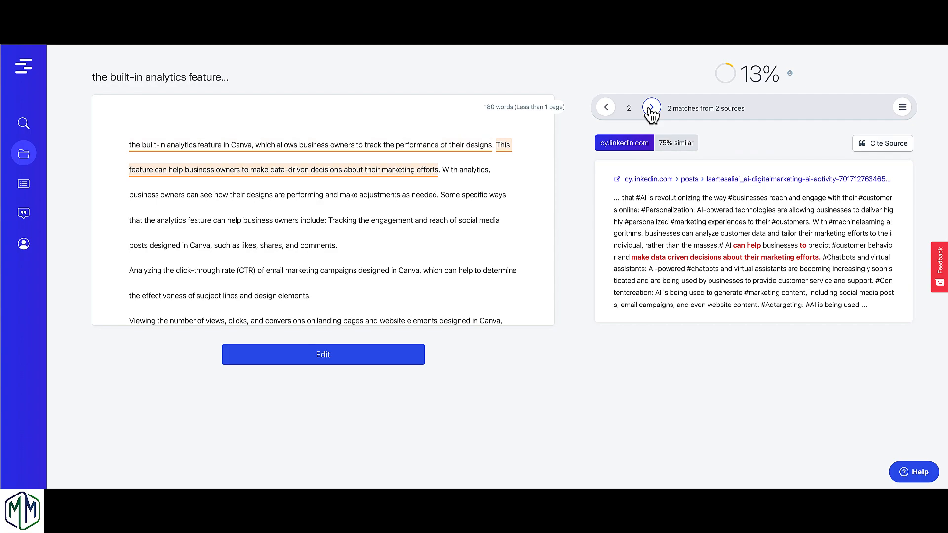
pyautogui.click(606, 108)
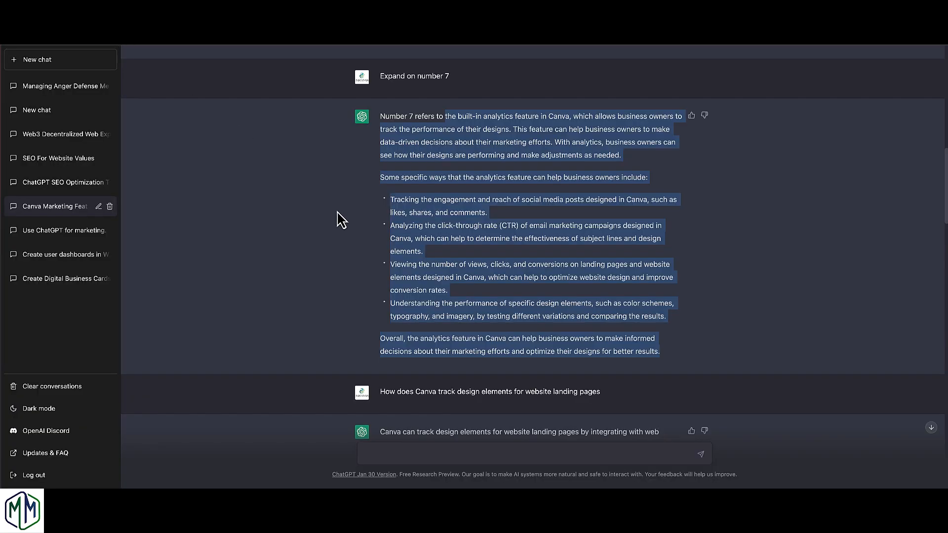
# Copy the ChatGPT answer to "how to a/b test an email using canva analytics" and check it for plagiarism.
pyautogui.scroll(-2, 341, 220)
pyautogui.scroll(-2, 341, 220)
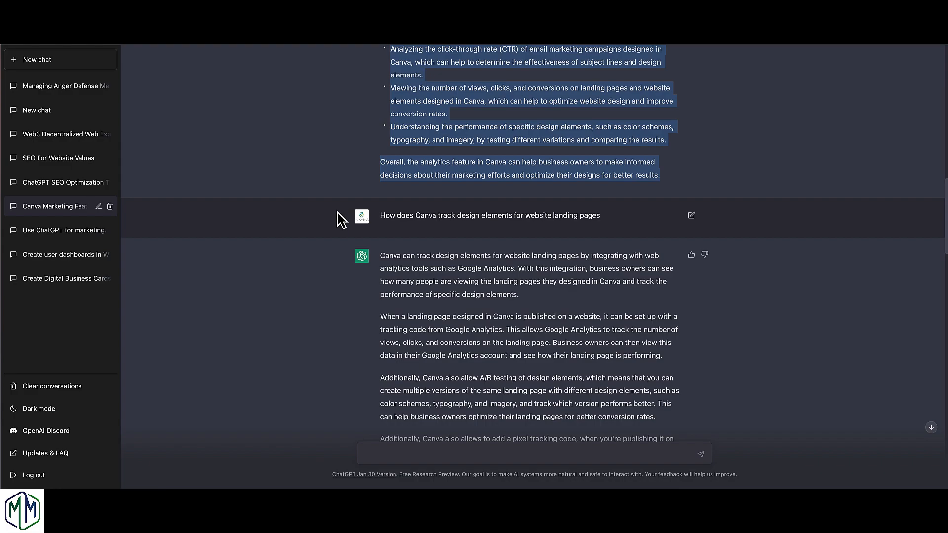
pyautogui.scroll(-4, 468, 240)
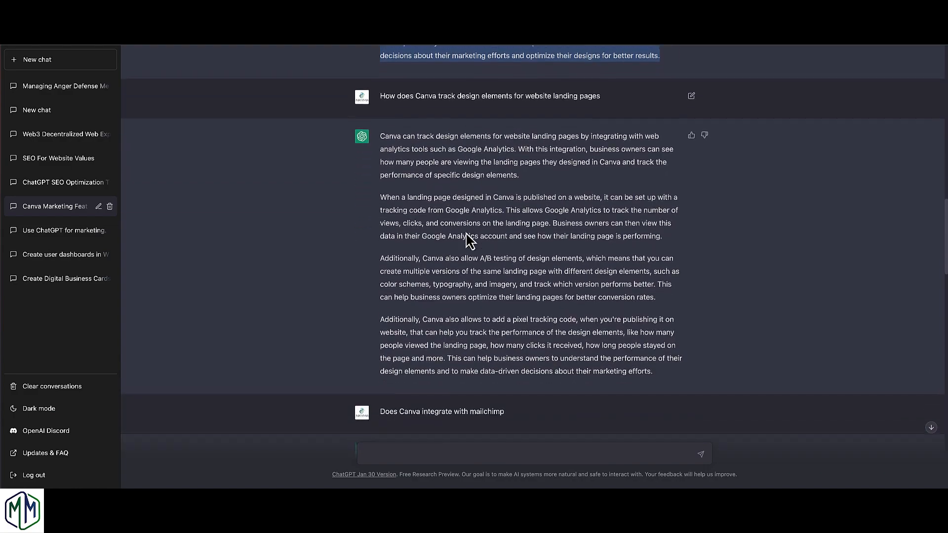
pyautogui.scroll(-2, 468, 239)
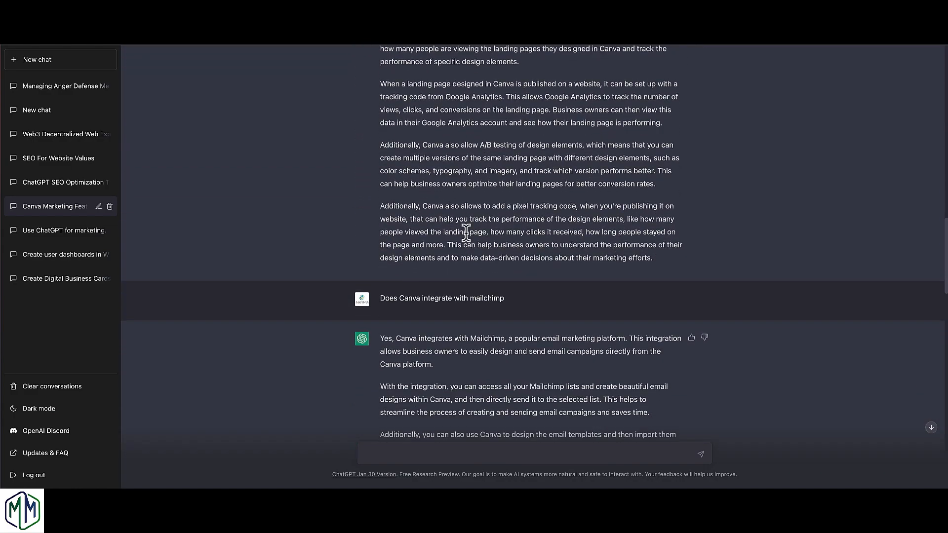
pyautogui.scroll(-1, 453, 261)
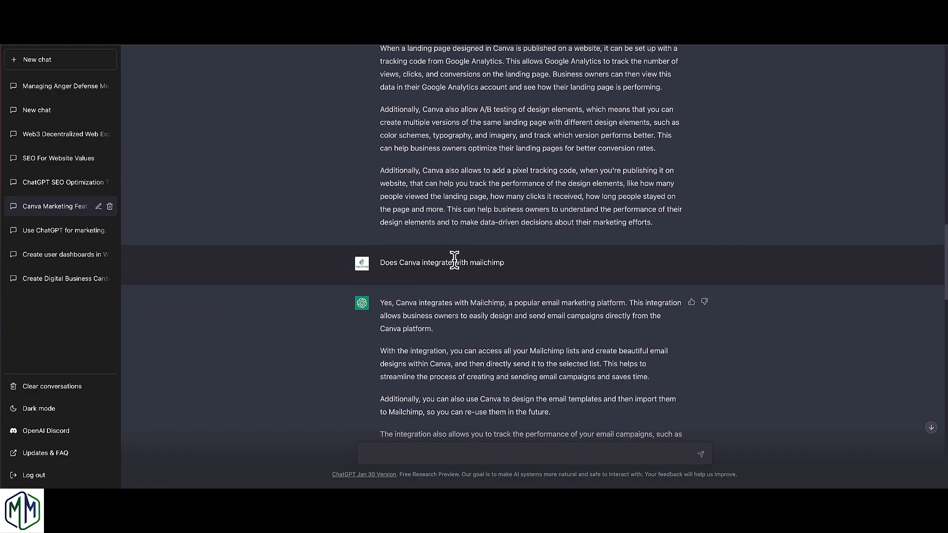
pyautogui.scroll(-5, 455, 260)
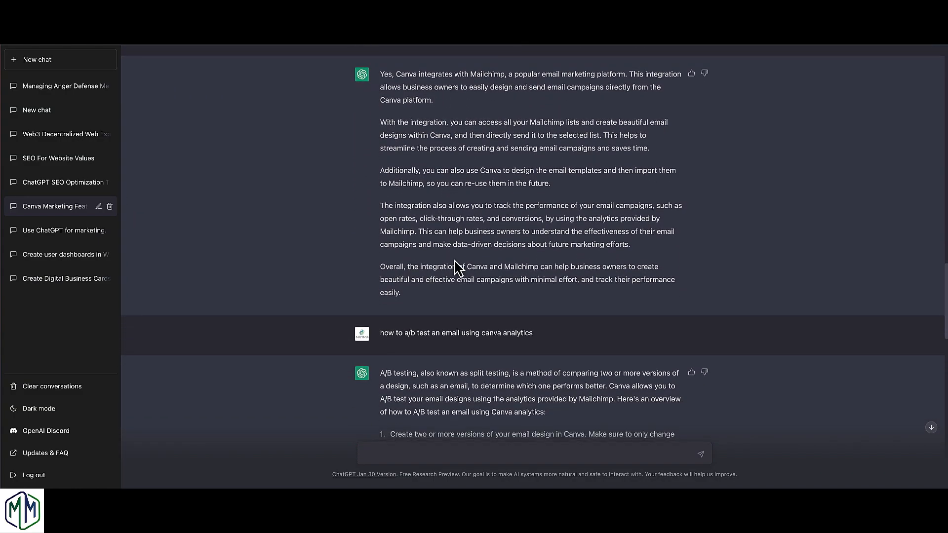
pyautogui.scroll(-2, 333, 268)
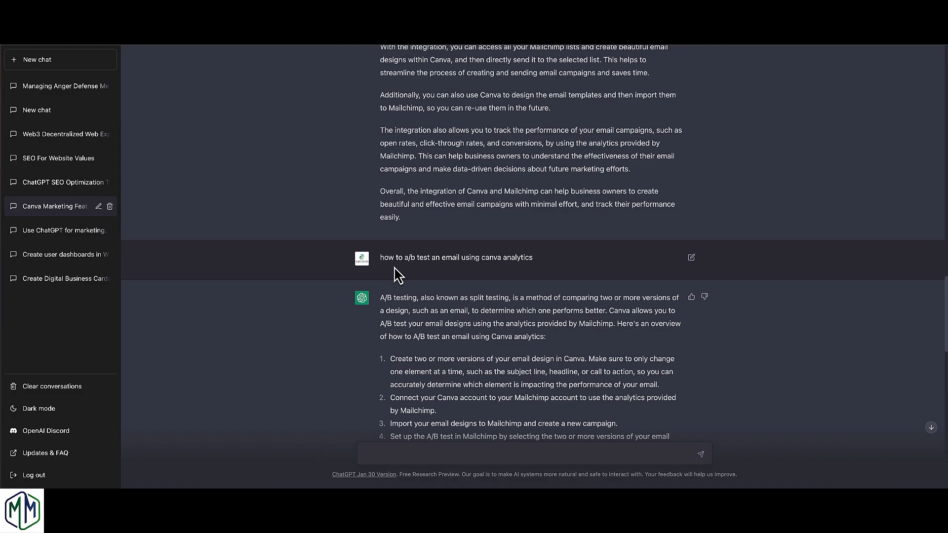
pyautogui.scroll(-5, 397, 271)
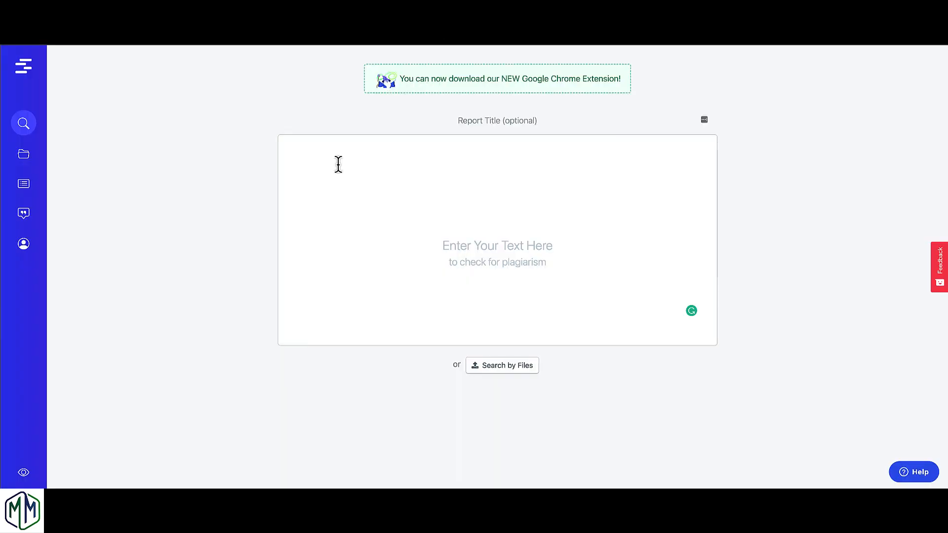
pyautogui.hotkey('ctrl', 'v')
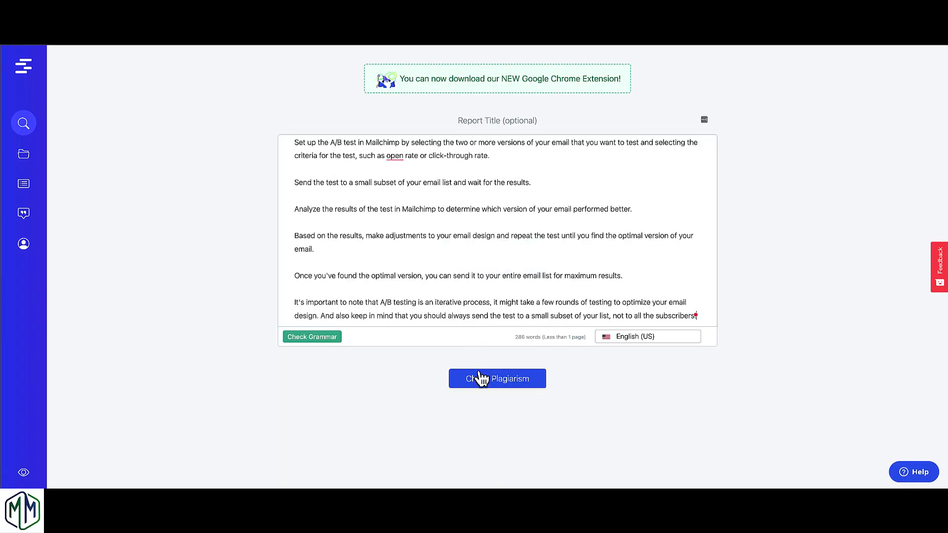
pyautogui.click(479, 381)
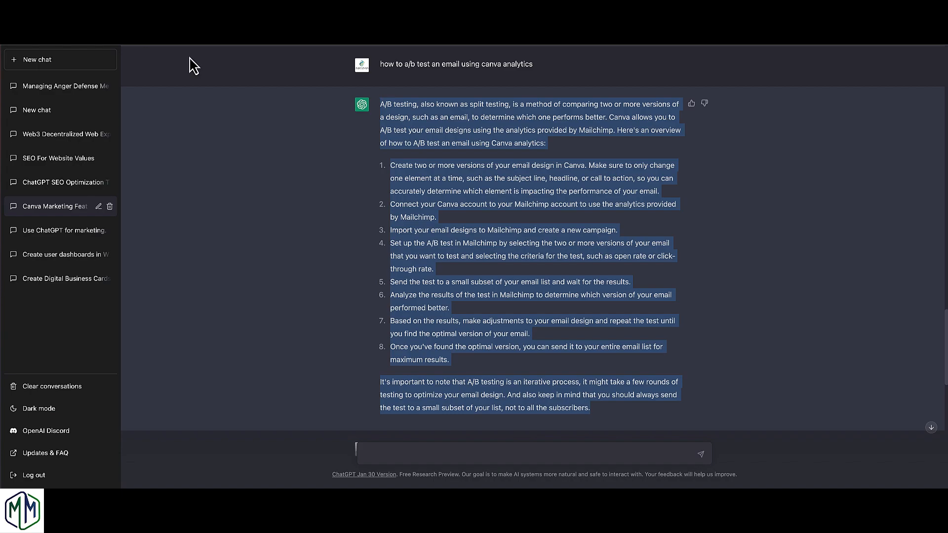
# Review the article title and introduction paragraph prompts and their answers in the ChatGPT conversation.
pyautogui.scroll(-5, 329, 183)
pyautogui.scroll(-4, 328, 186)
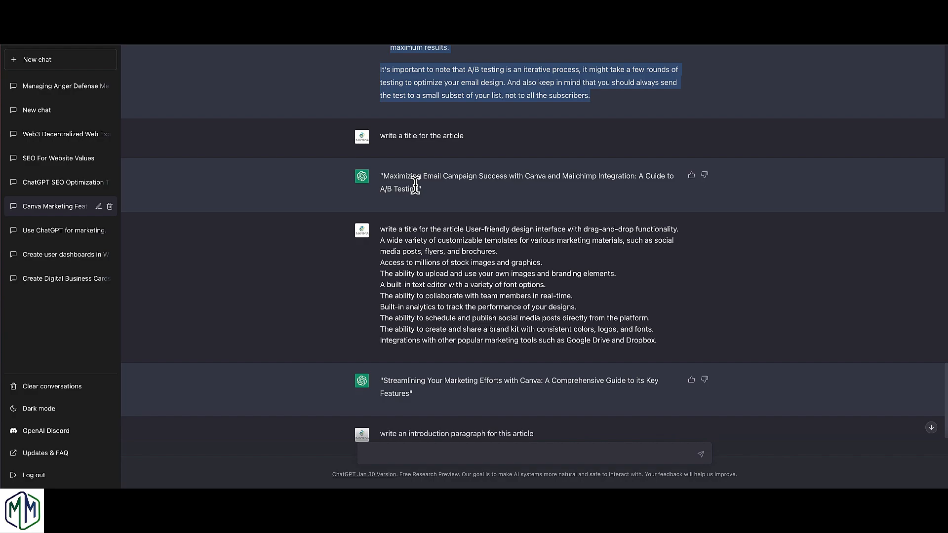
pyautogui.scroll(-1, 416, 205)
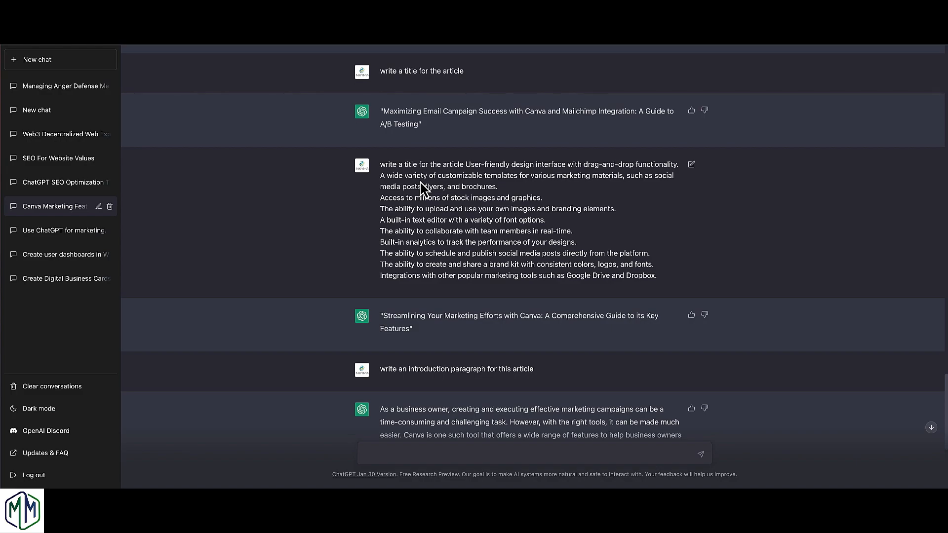
pyautogui.scroll(-2, 421, 186)
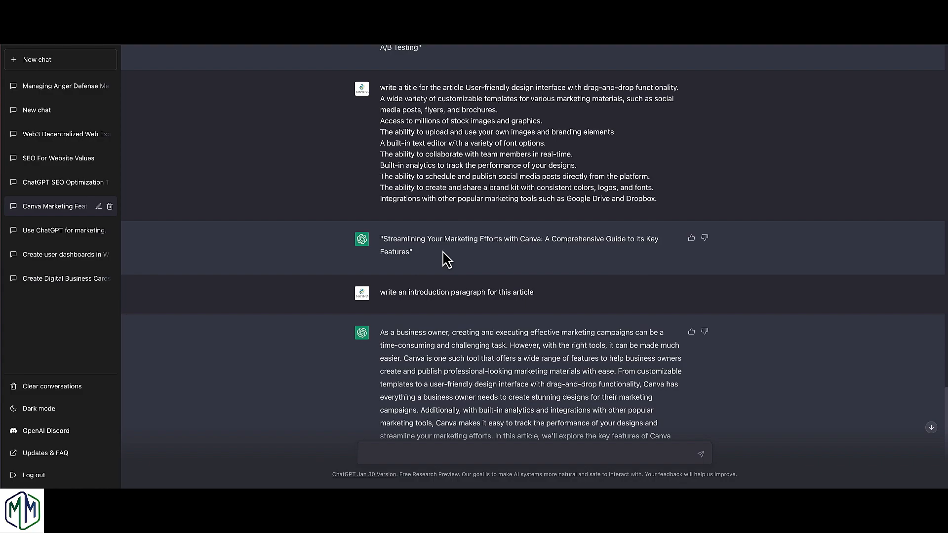
pyautogui.scroll(-2, 447, 257)
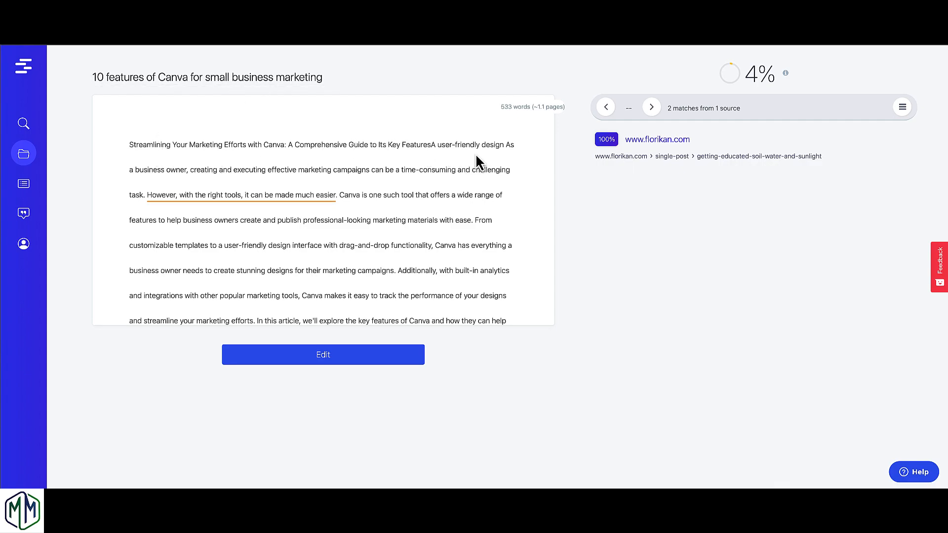
# Examine the underlined sentence and the remaining text in the "10 features of Canva for small business marketing" plagiarism report.
pyautogui.scroll(-1, 445, 165)
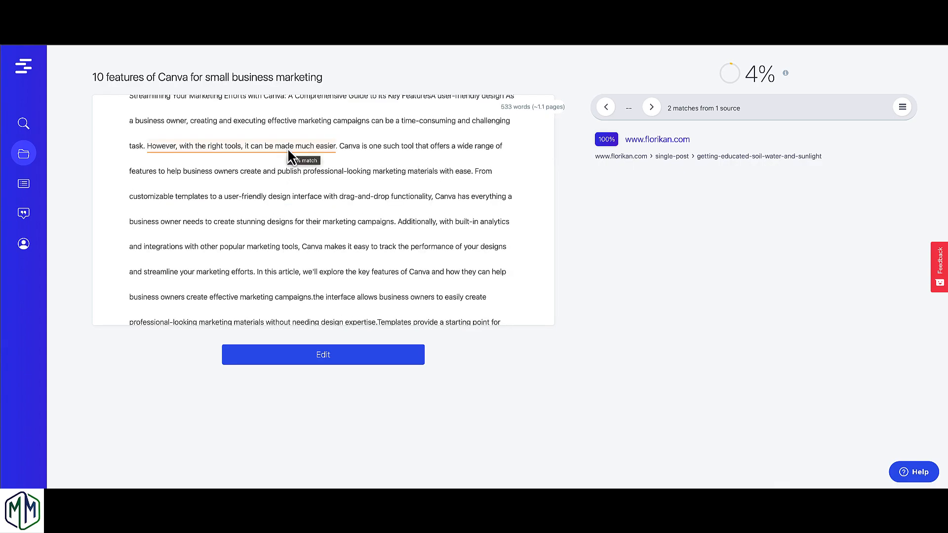
pyautogui.scroll(-1, 311, 173)
pyautogui.scroll(-4, 311, 179)
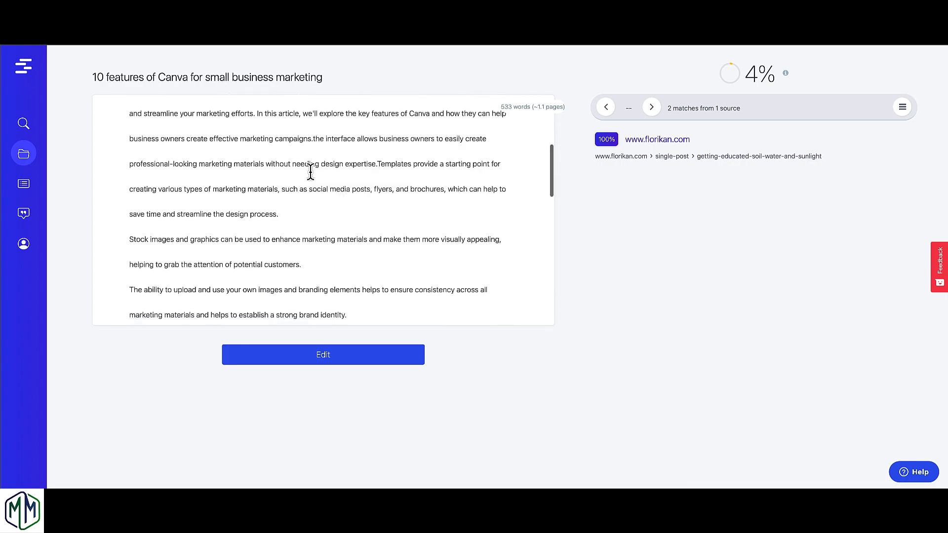
pyautogui.scroll(-2, 312, 179)
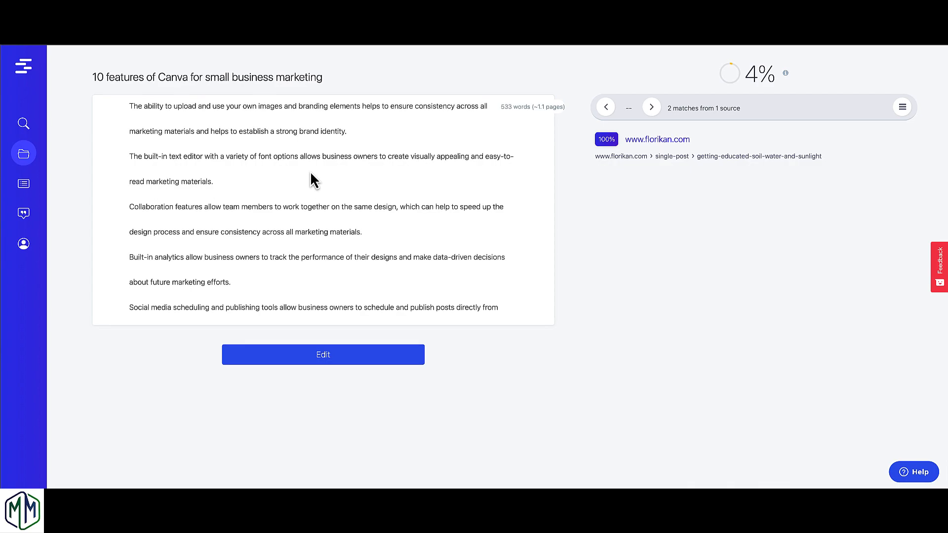
pyautogui.scroll(6, 312, 179)
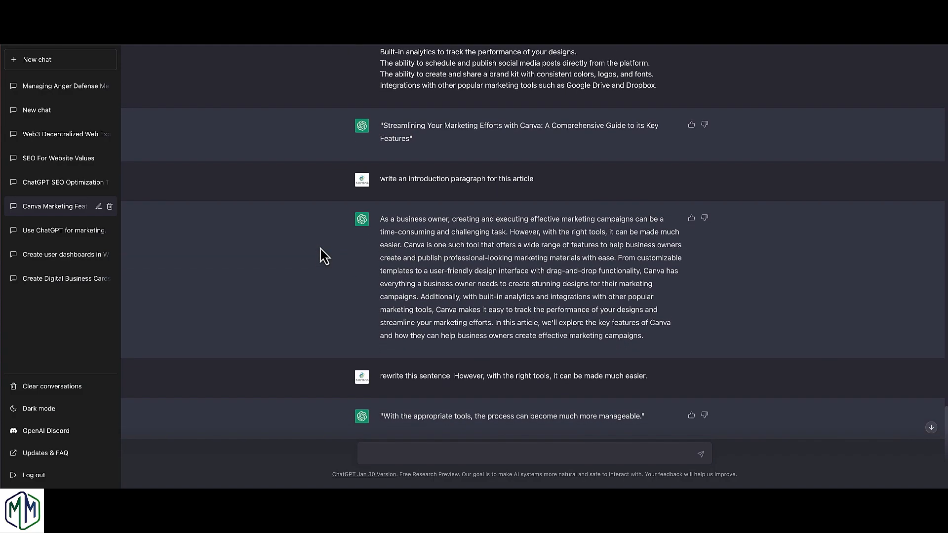
# Review the sentence rewrite request in ChatGPT, and copy "With the appropriate tools, the process can become much more manageable." from its plagiarism report.
pyautogui.scroll(-1, 325, 256)
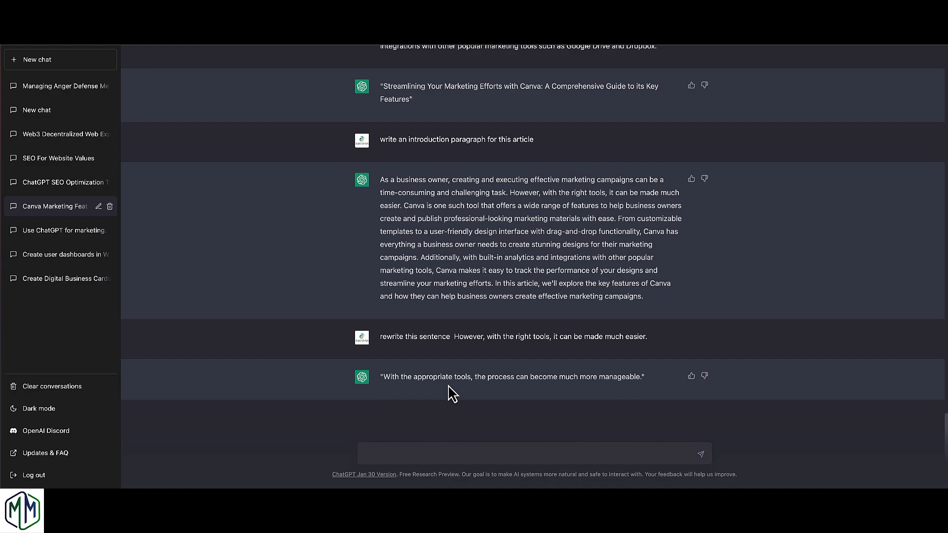
pyautogui.moveTo(501, 337); pyautogui.dragTo(379, 337)
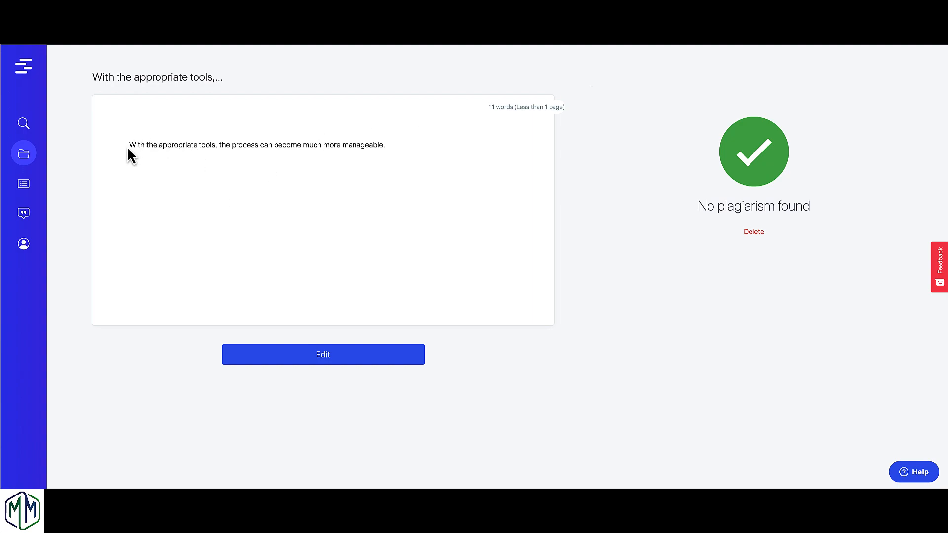
pyautogui.moveTo(131, 146); pyautogui.dragTo(368, 148)
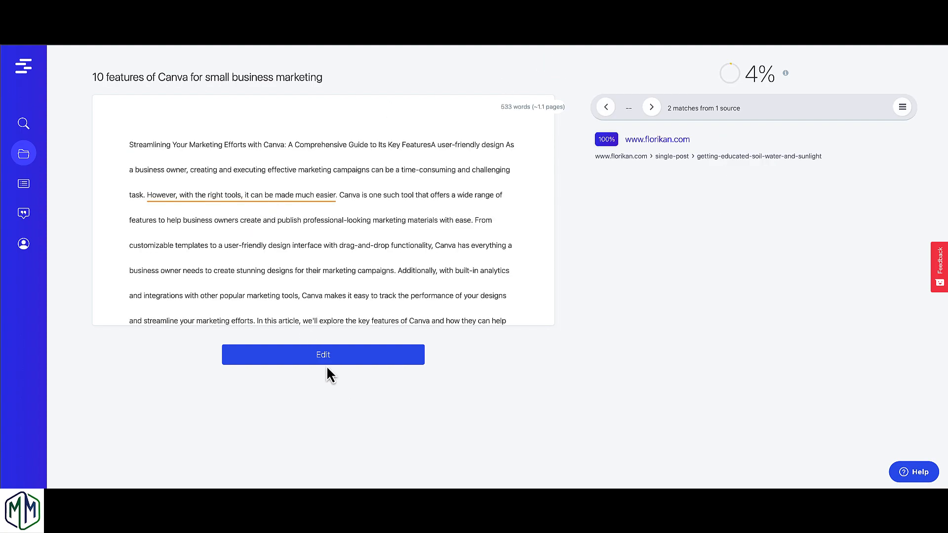
# Replace the first flagged sentence in the article with "With the appropriate tools, the process can become much more manageable." and recheck it for plagiarism.
pyautogui.click(330, 366)
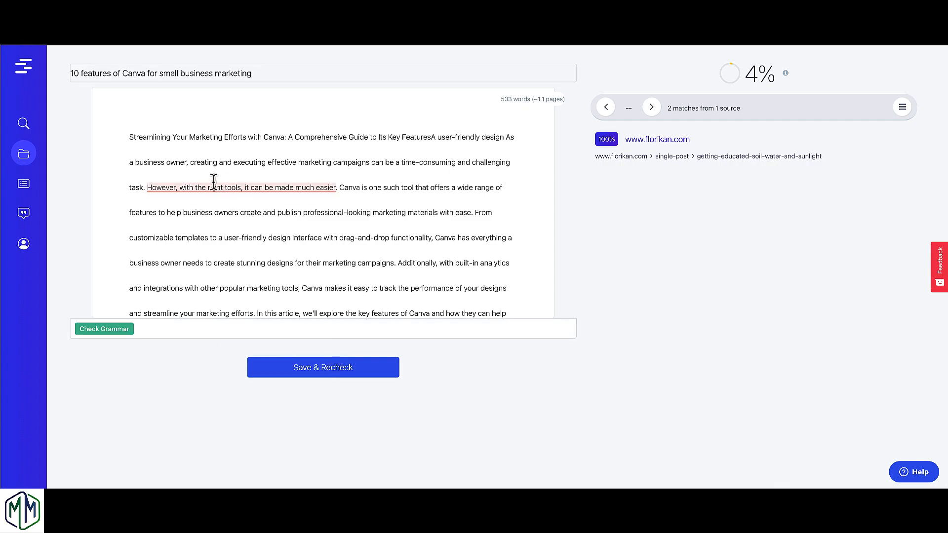
pyautogui.moveTo(147, 188); pyautogui.dragTo(339, 188)
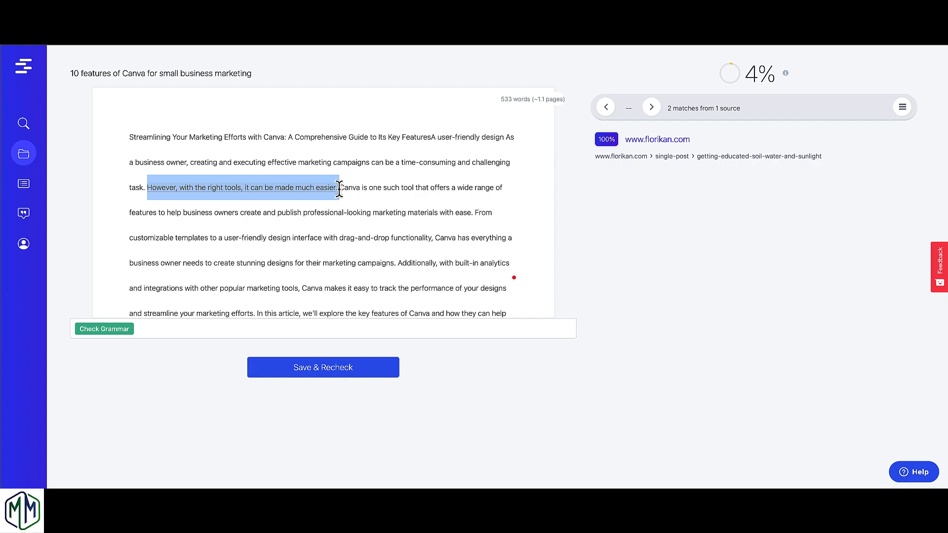
pyautogui.write('With the appropriate tools, the process can become much more manageable.')
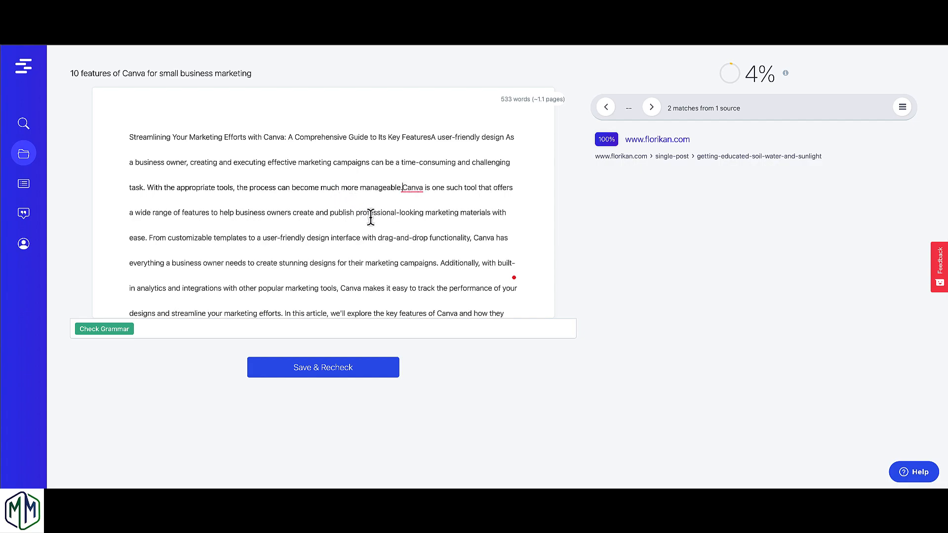
pyautogui.click(328, 370)
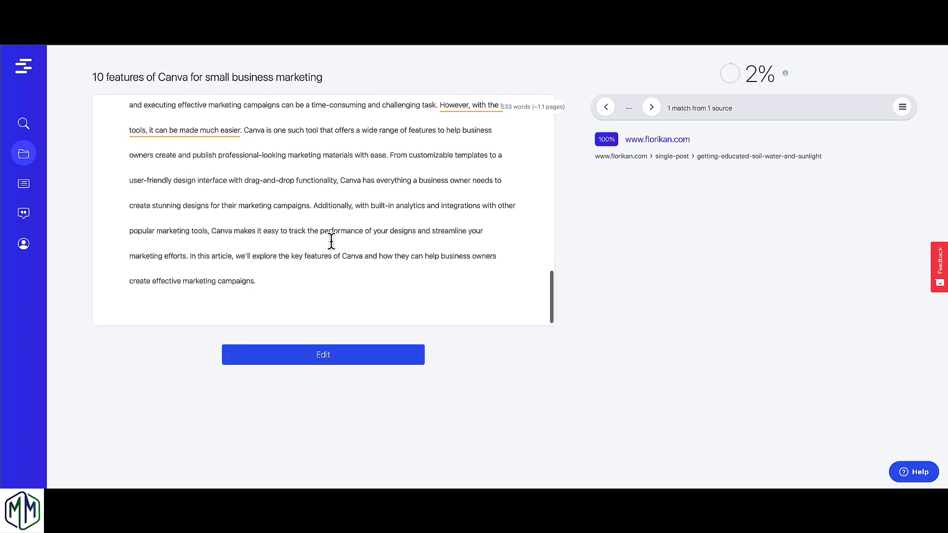
# Copy the remaining underlined sentence from the report and ask ChatGPT to "rewrite the sentence However, with the right tools, it can be made much easier.".
pyautogui.scroll(4, 331, 243)
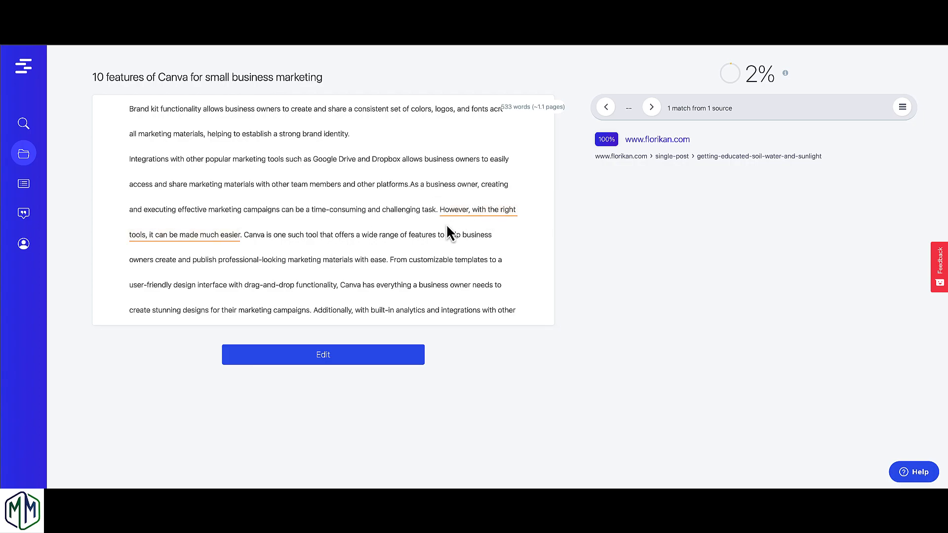
pyautogui.moveTo(440, 212); pyautogui.dragTo(243, 234)
pyautogui.hotkey('ctrl', 'c')
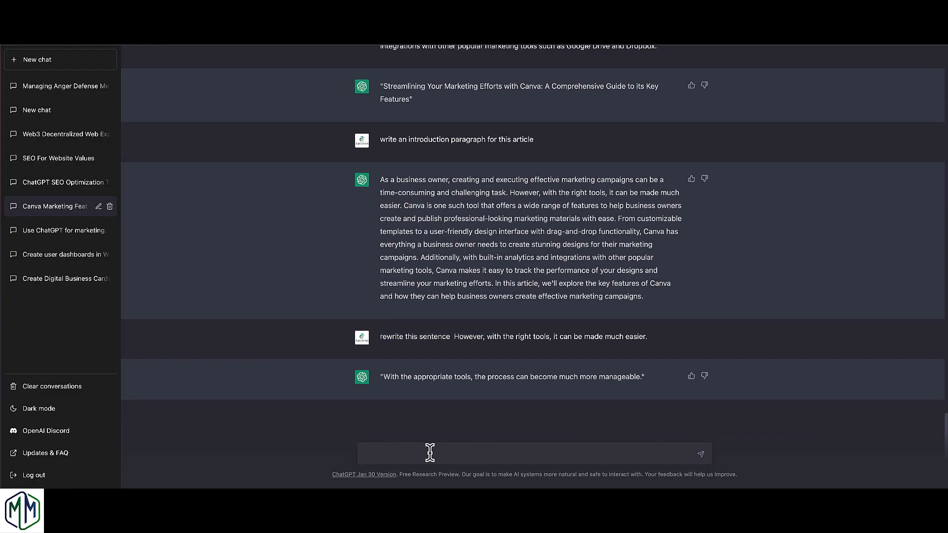
pyautogui.click(429, 451)
pyautogui.write('rewrite the sentence')
pyautogui.hotkey('ctrl', 'v')
pyautogui.press('Return')
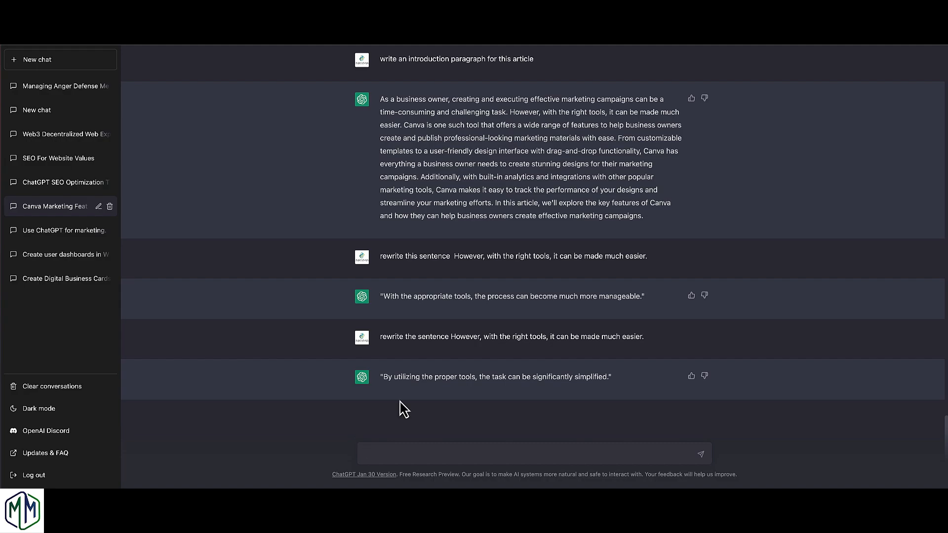
# Replace the remaining flagged sentence in the article with ChatGPT's "By utilizing the proper tools, the task can be significantly simplified.".
pyautogui.moveTo(383, 377); pyautogui.dragTo(610, 381)
pyautogui.hotkey('ctrl', 'c')
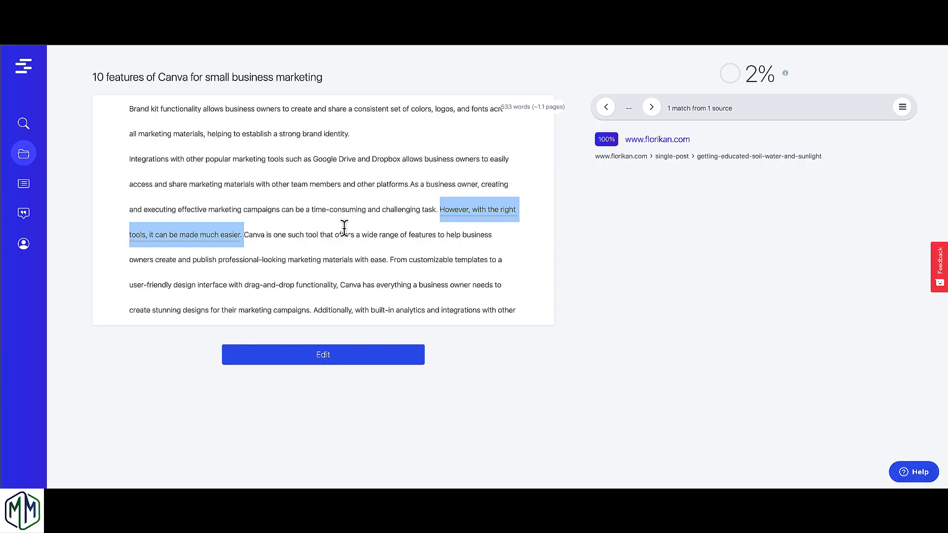
pyautogui.click(316, 362)
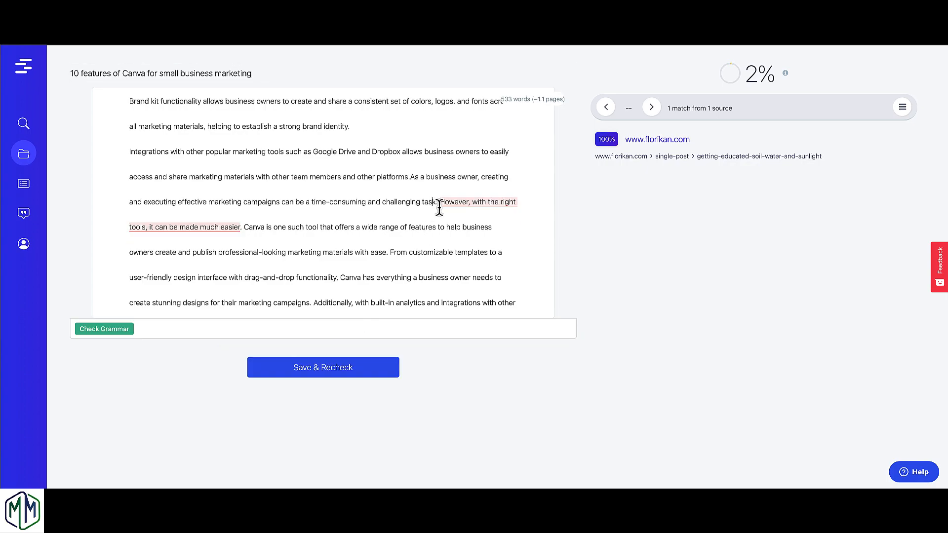
pyautogui.moveTo(439, 203); pyautogui.dragTo(244, 230)
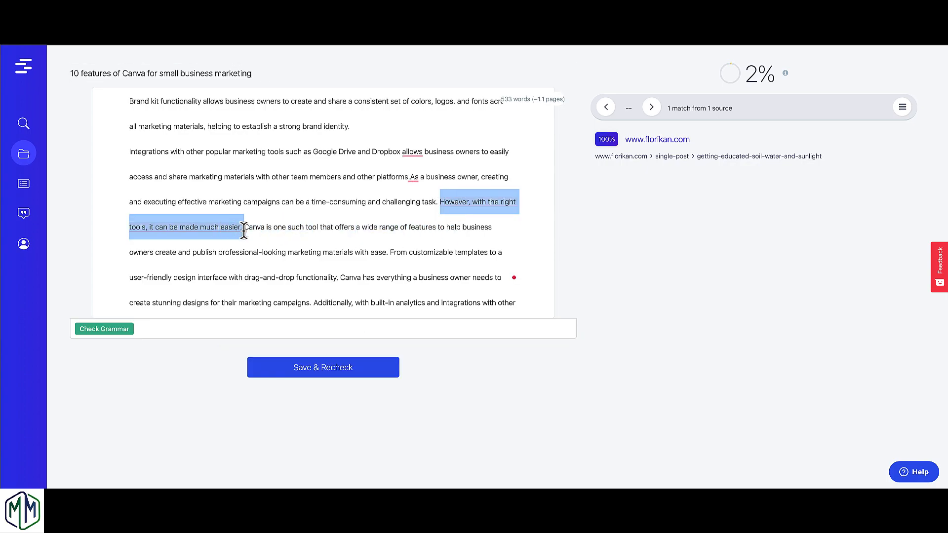
pyautogui.hotkey('ctrl', 'v')
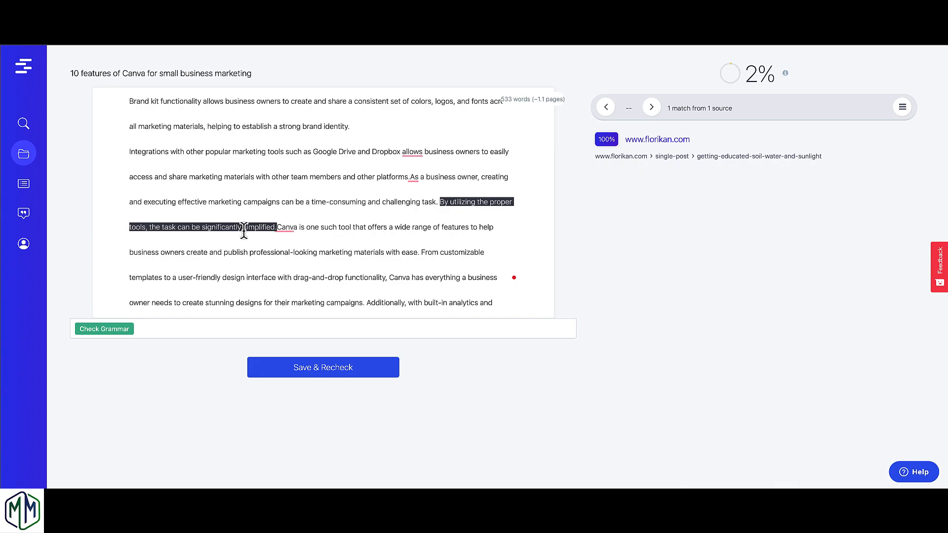
# Accept Grammarly's suggested space before "Canva" after the replaced sentence, and save and recheck the article for plagiarism.
pyautogui.click(278, 230)
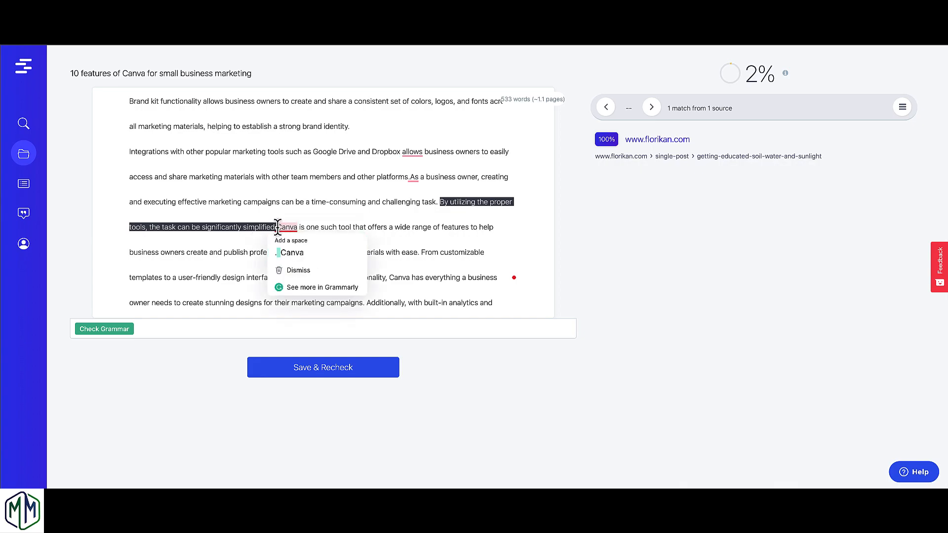
pyautogui.click(276, 248)
pyautogui.click(309, 368)
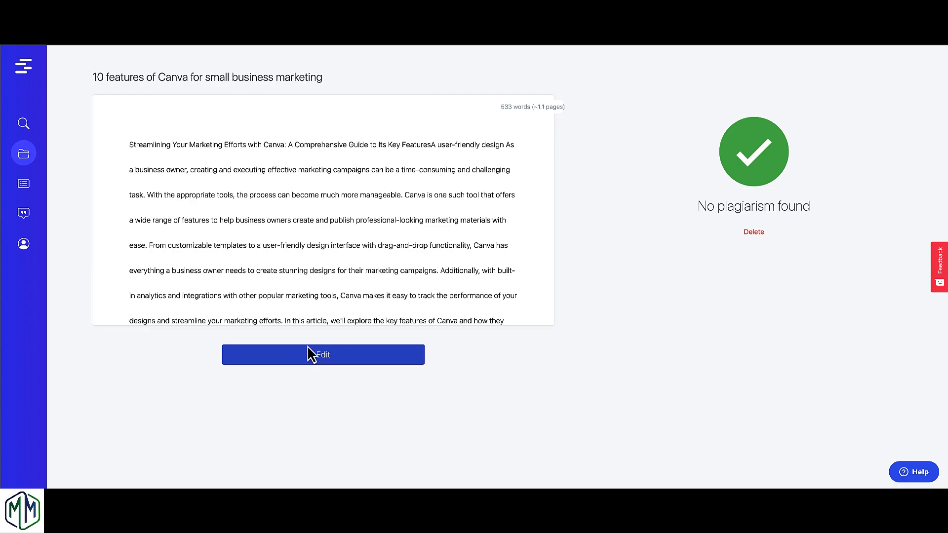
# Switch to ChatGPT and review the earlier answers on A/B testing emails and how Canva features help market the business.
pyautogui.click(129, 23)
pyautogui.scroll(10, 454, 311)
pyautogui.scroll(5, 453, 311)
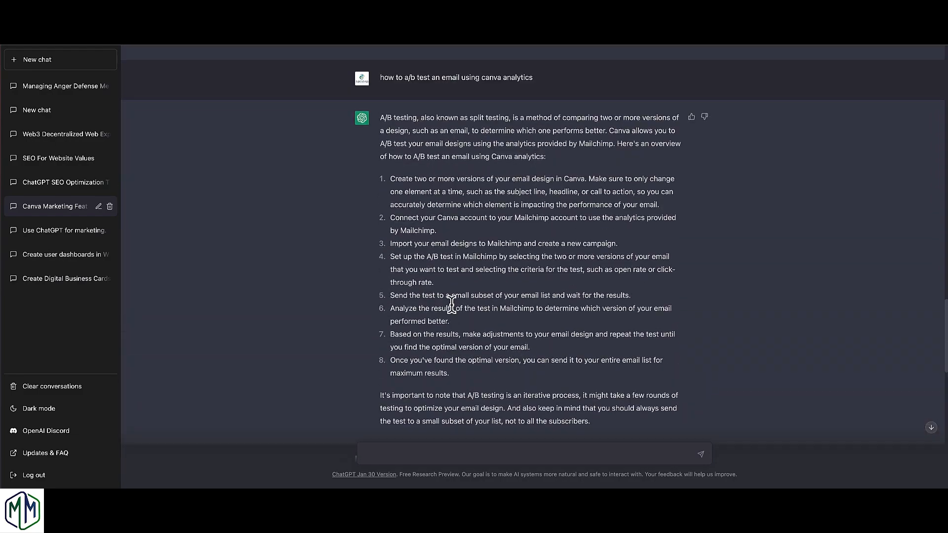
pyautogui.scroll(15, 434, 223)
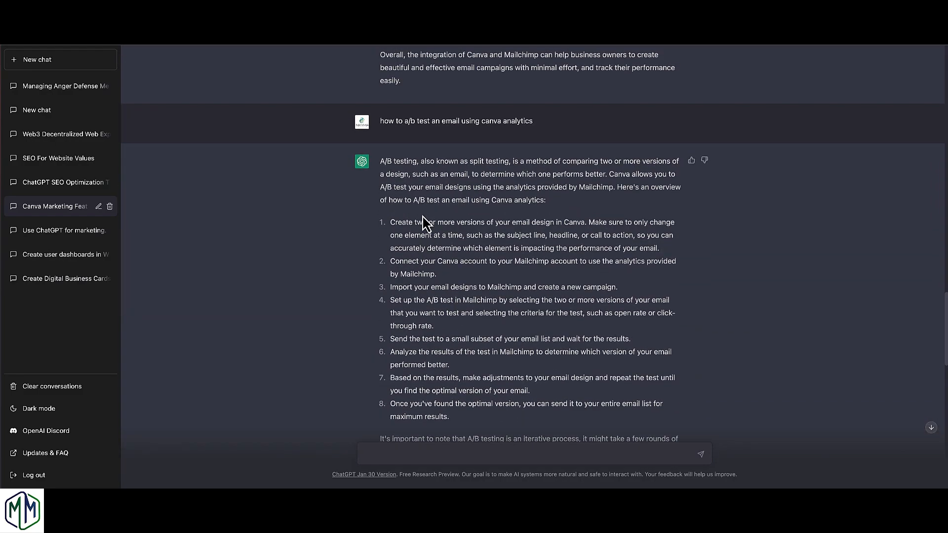
pyautogui.scroll(2, 423, 215)
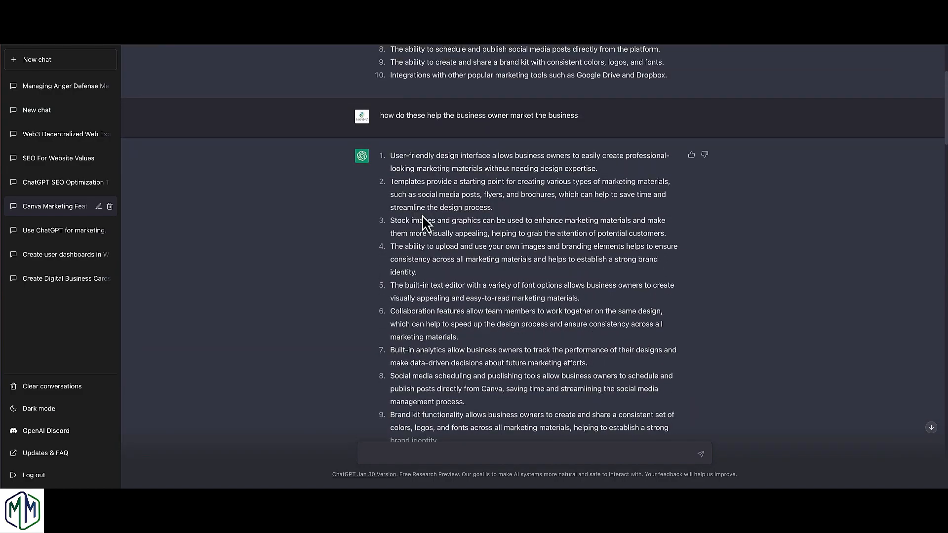
pyautogui.scroll(-1, 441, 247)
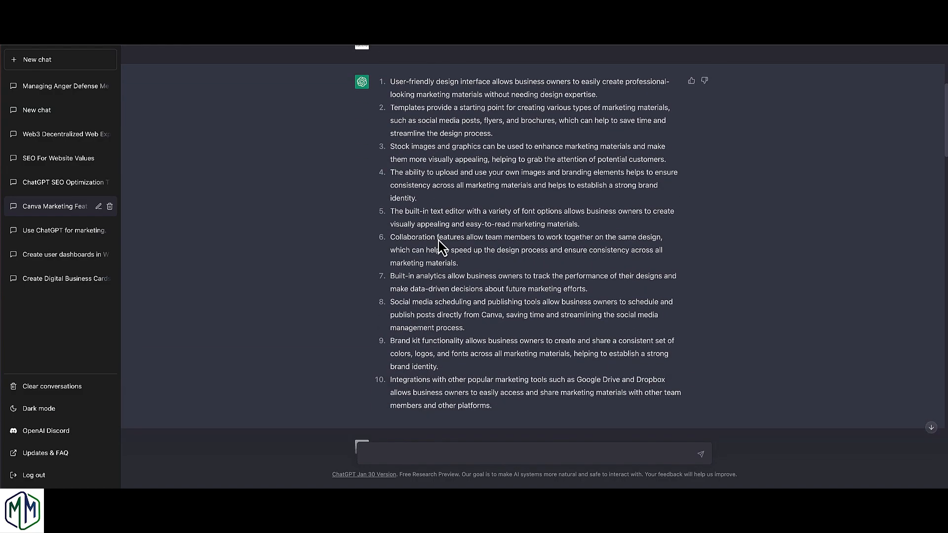